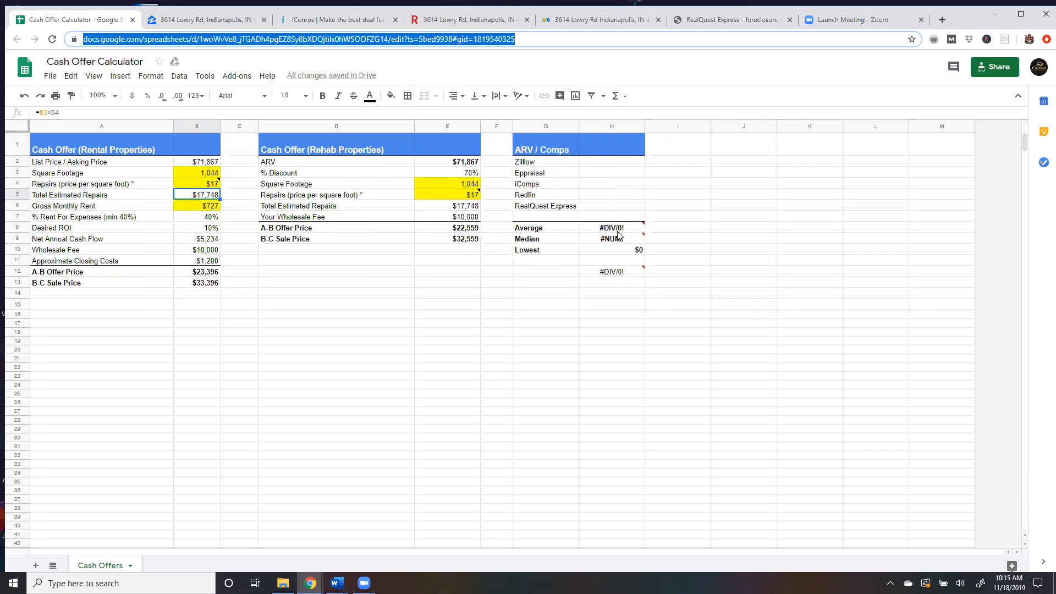
# Copy the Zestimate from the Zillow listing and paste it into the Zillow row of the ARV / Comps table.
pyautogui.moveTo(620, 239)
pyautogui.click(223, 23)
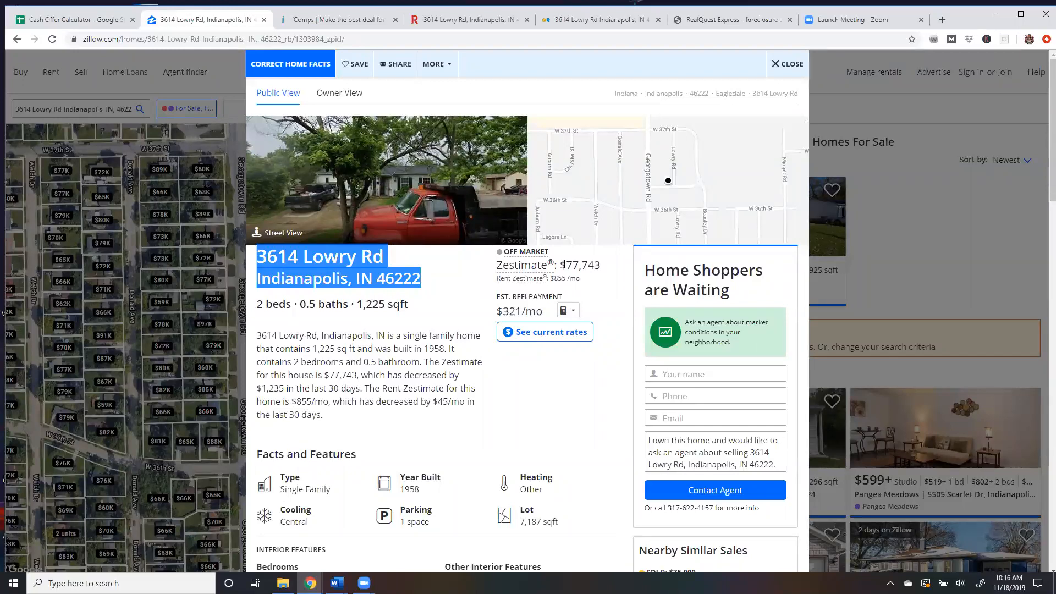
pyautogui.moveTo(566, 265); pyautogui.dragTo(601, 264)
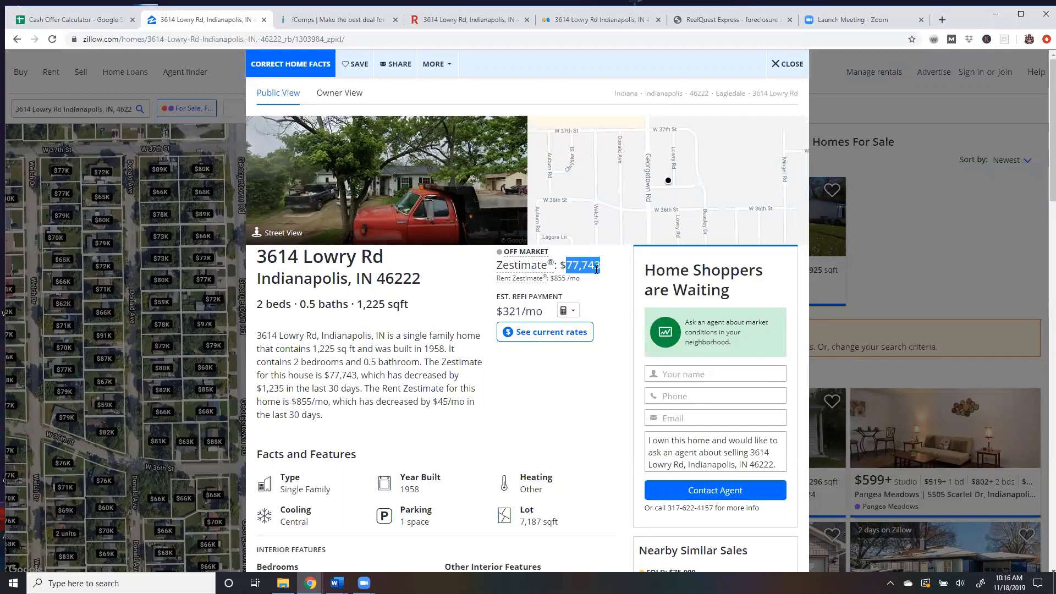
pyautogui.rightClick(596, 269)
pyautogui.click(622, 279)
pyautogui.click(75, 18)
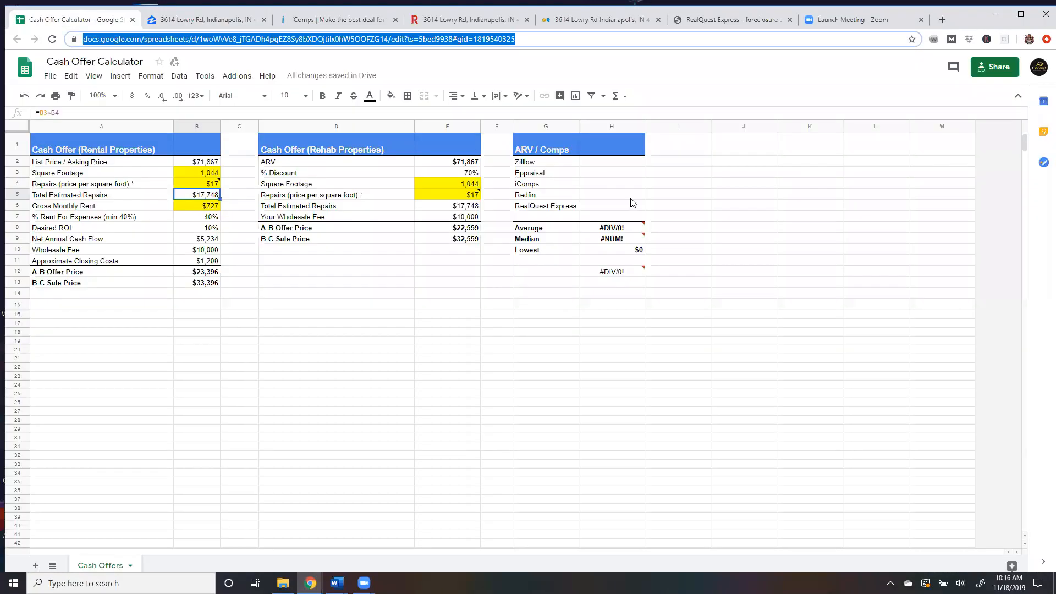
pyautogui.click(606, 169)
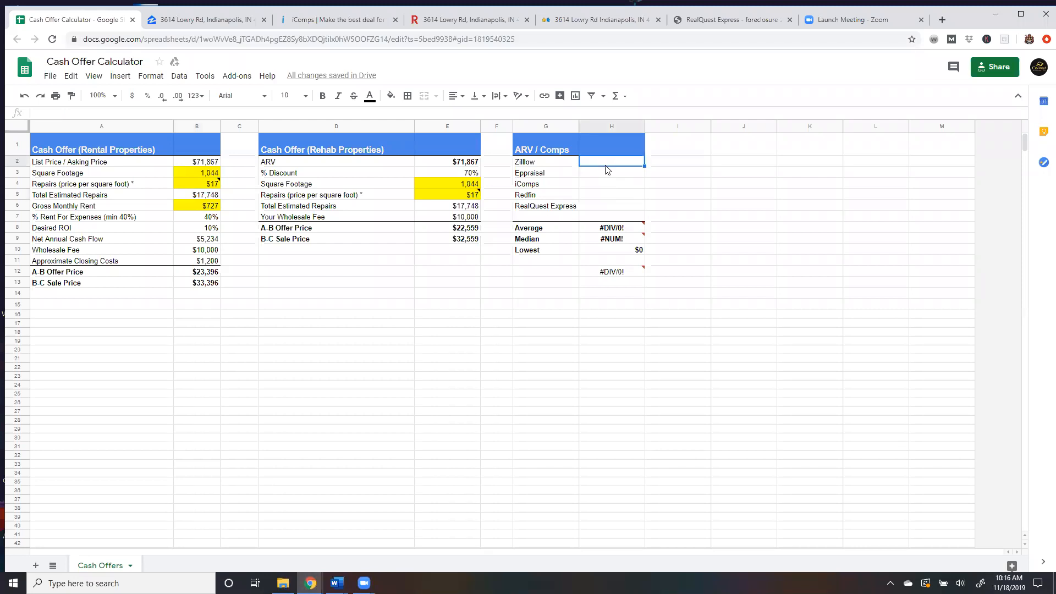
pyautogui.rightClick(608, 164)
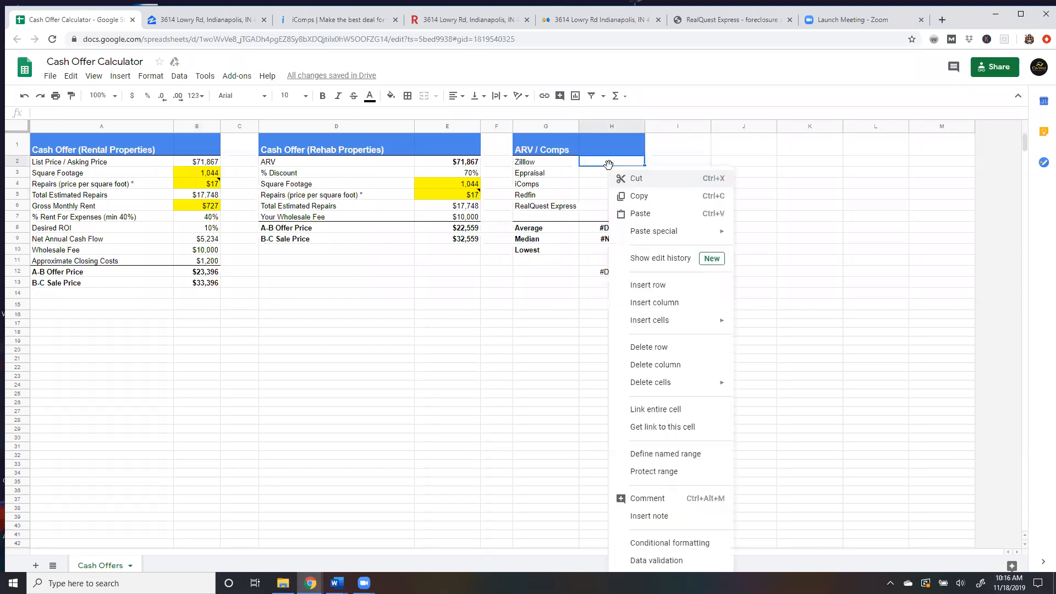
pyautogui.click(637, 214)
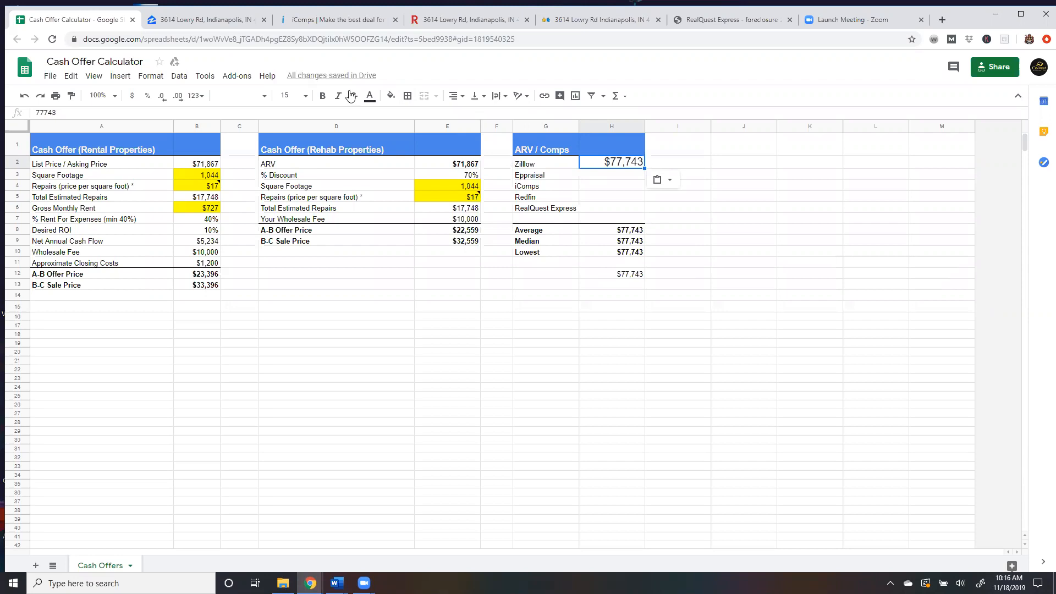
# Copy the iComps estimated value and paste it into the iComps row of the ARV / Comps table.
pyautogui.click(316, 21)
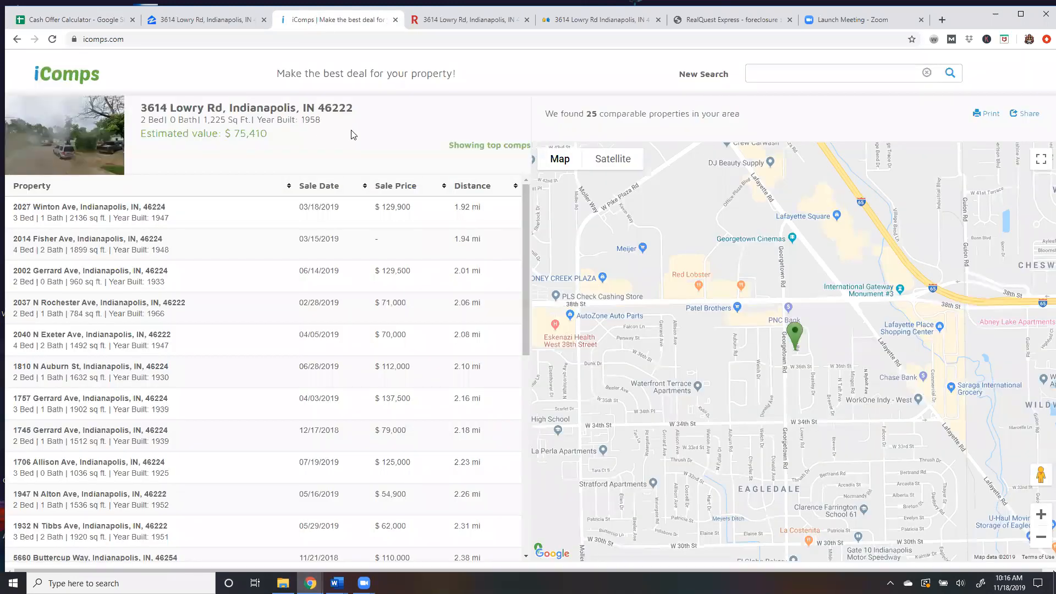
pyautogui.moveTo(268, 134); pyautogui.dragTo(236, 134)
pyautogui.rightClick(245, 133)
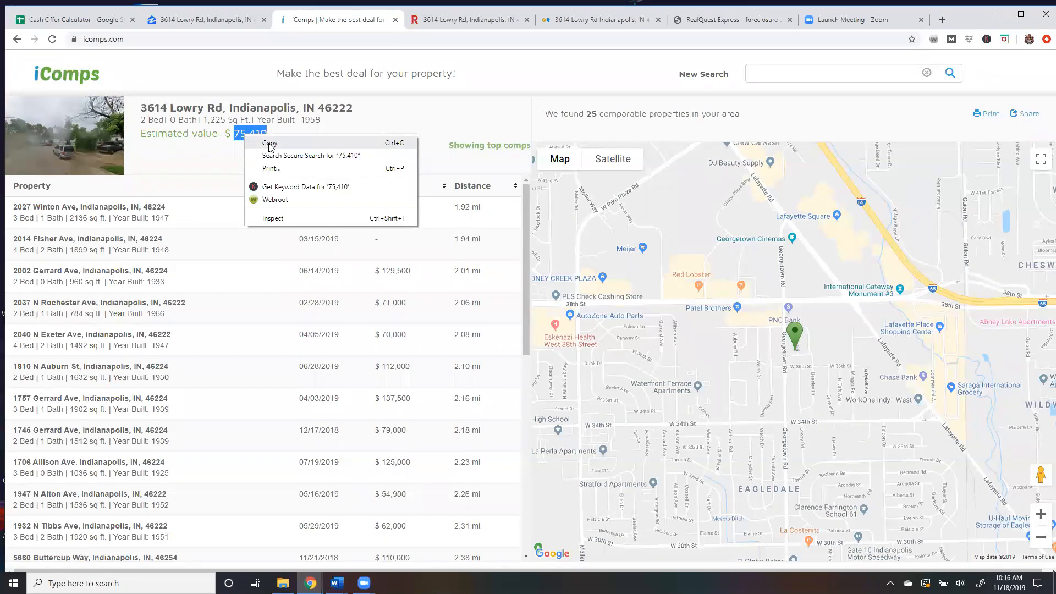
pyautogui.click(269, 143)
pyautogui.click(71, 20)
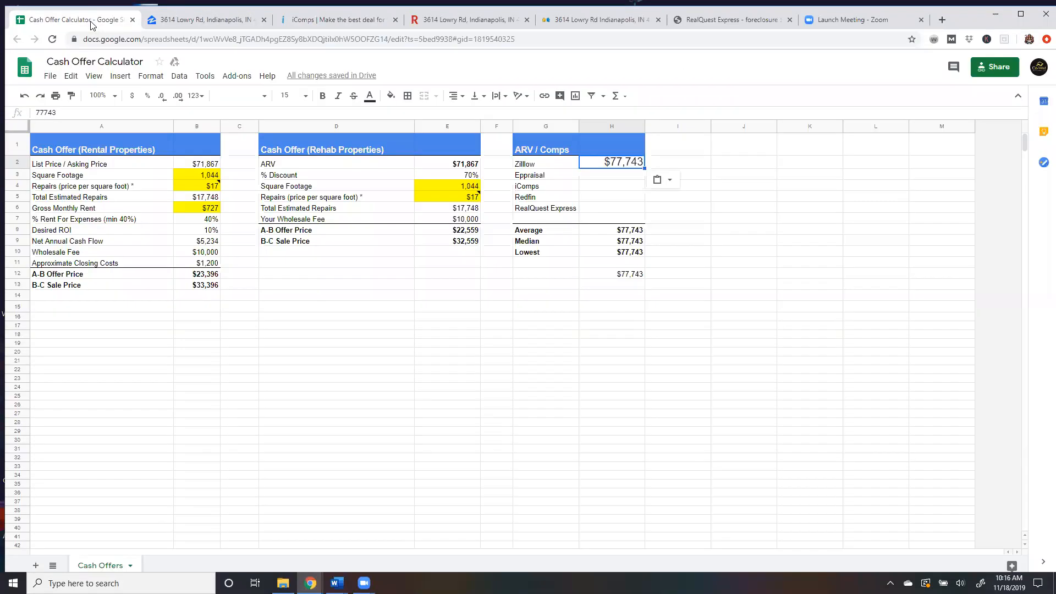
pyautogui.click(600, 187)
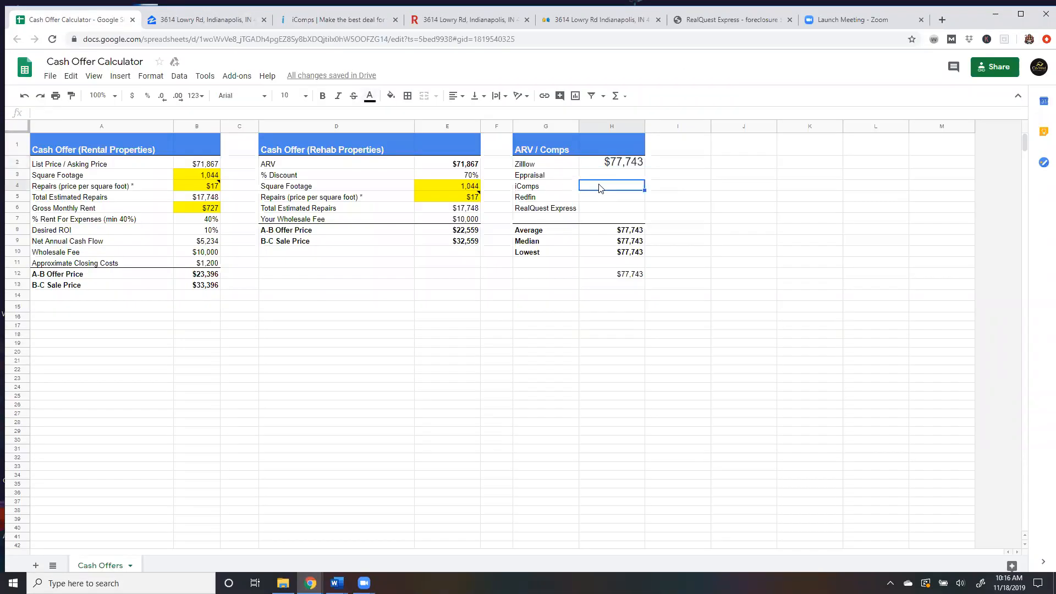
pyautogui.rightClick(600, 188)
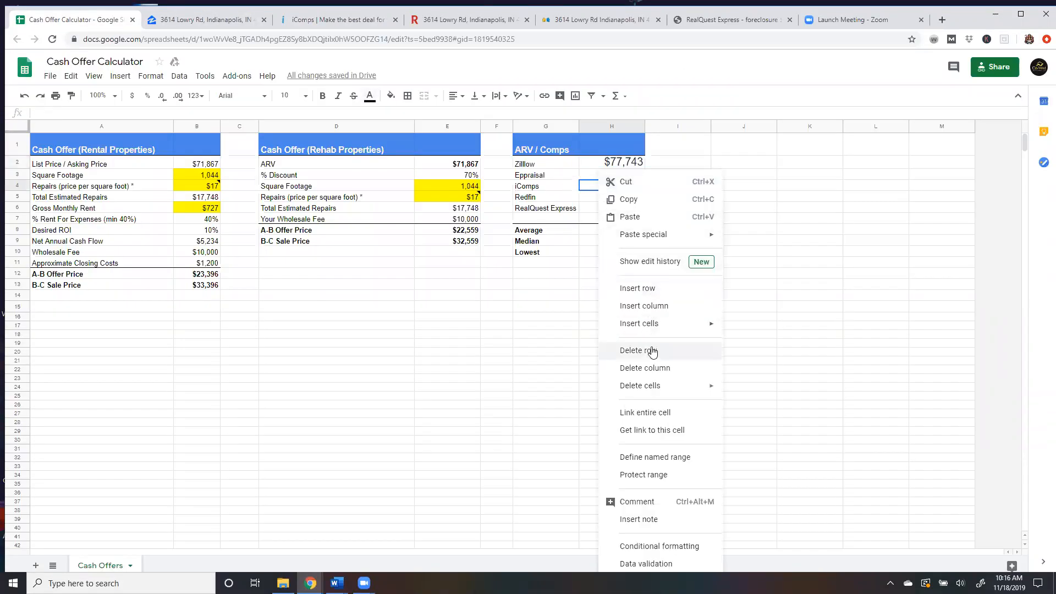
pyautogui.click(647, 218)
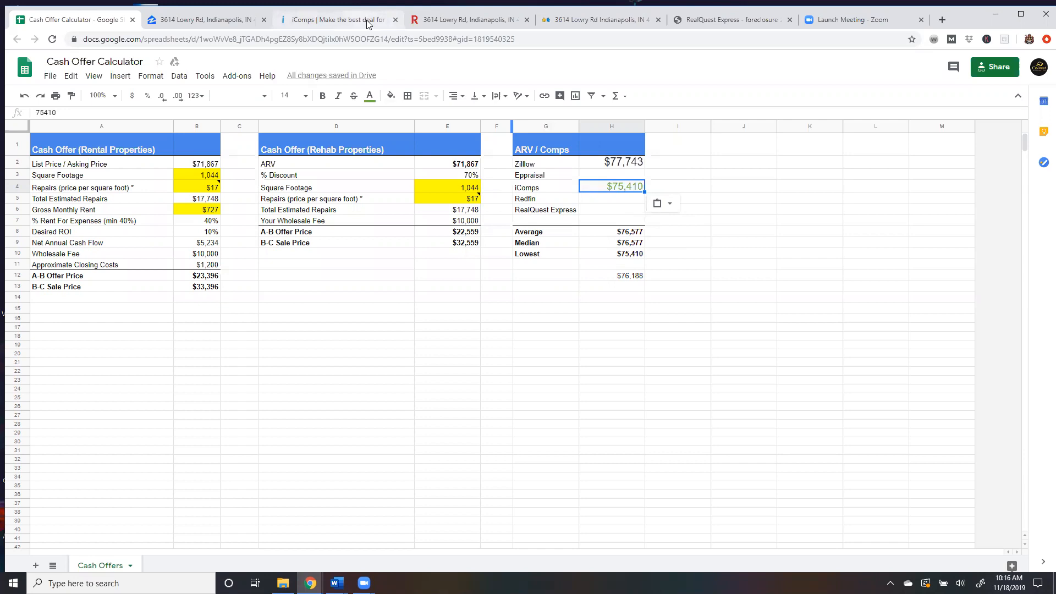
# Copy the Redfin Estimate and paste it into the Redfin row of the ARV / Comps table.
pyautogui.click(488, 20)
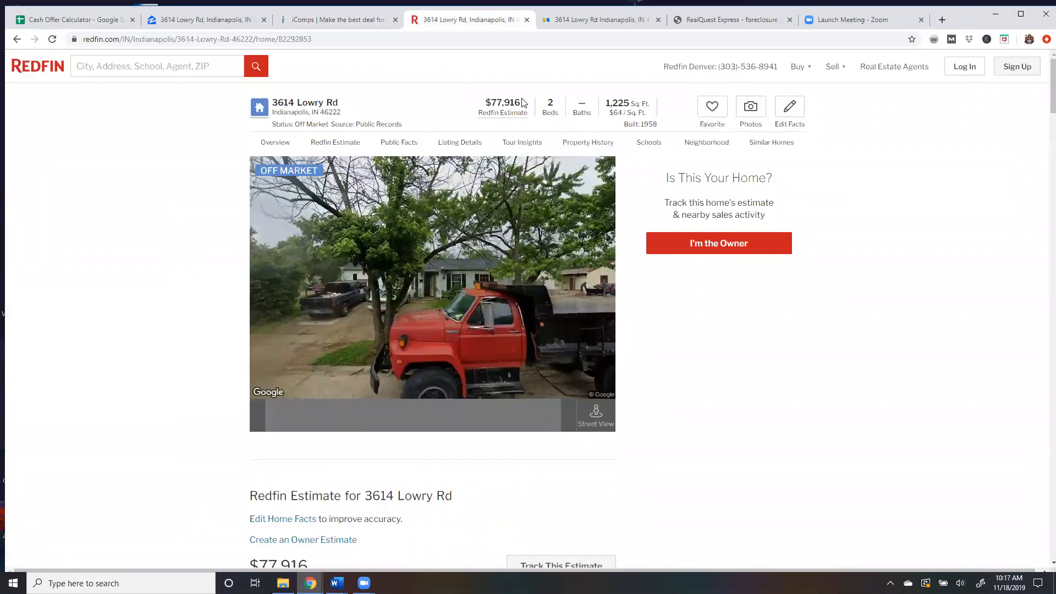
pyautogui.moveTo(520, 101)
pyautogui.mouseDown()
pyautogui.moveTo(488, 102)
pyautogui.moveTo(522, 103)
pyautogui.mouseUp()
pyautogui.rightClick(516, 101)
pyautogui.click(539, 109)
pyautogui.click(83, 21)
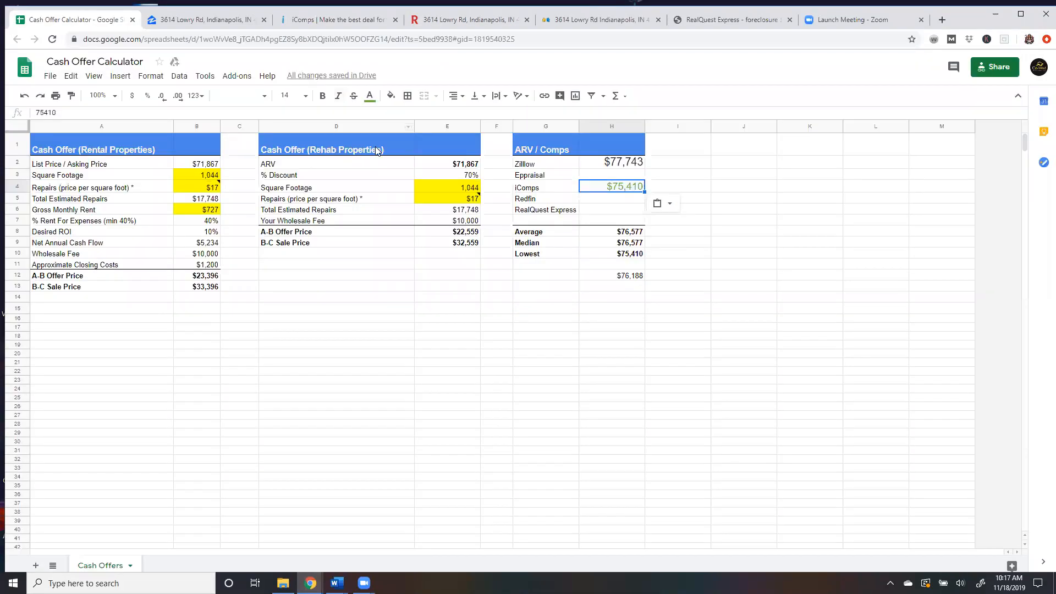
pyautogui.click(601, 202)
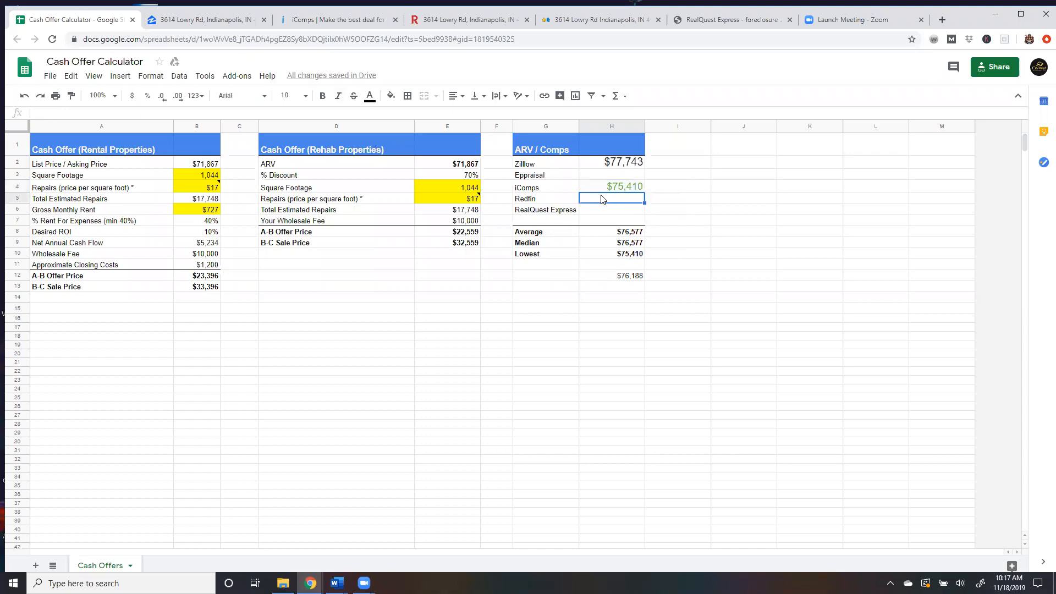
pyautogui.rightClick(603, 203)
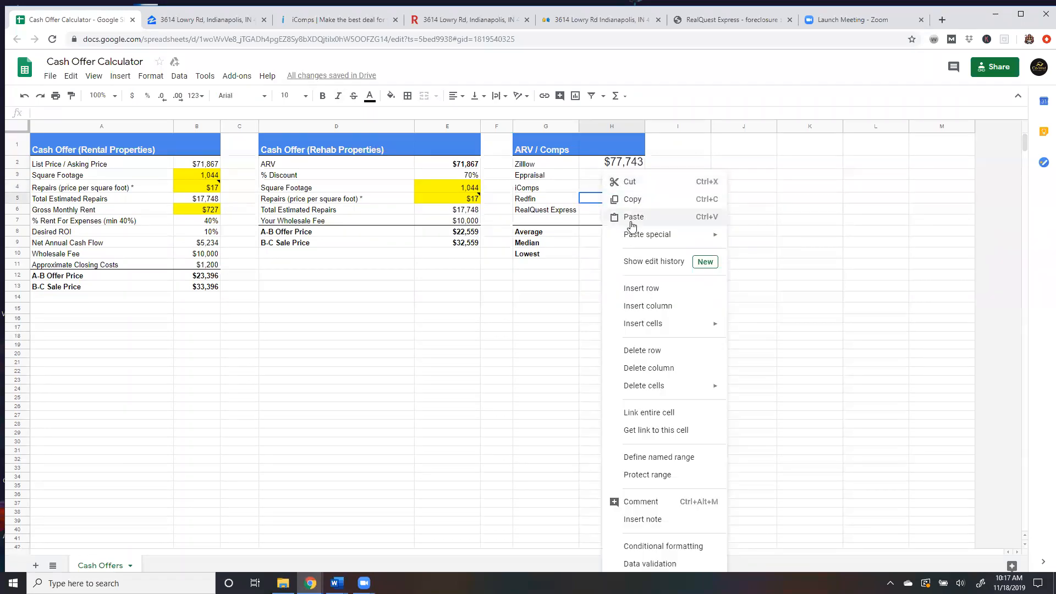
pyautogui.click(633, 215)
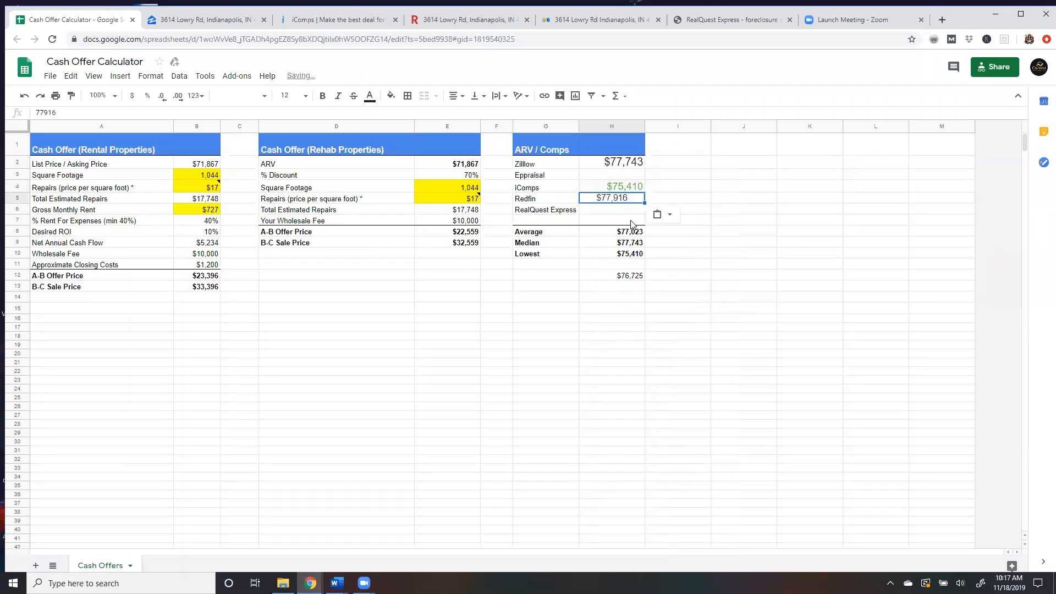
# Copy the eppraisal.com value estimate and paste it into the Eppraisal row of the ARV / Comps table.
pyautogui.click(592, 22)
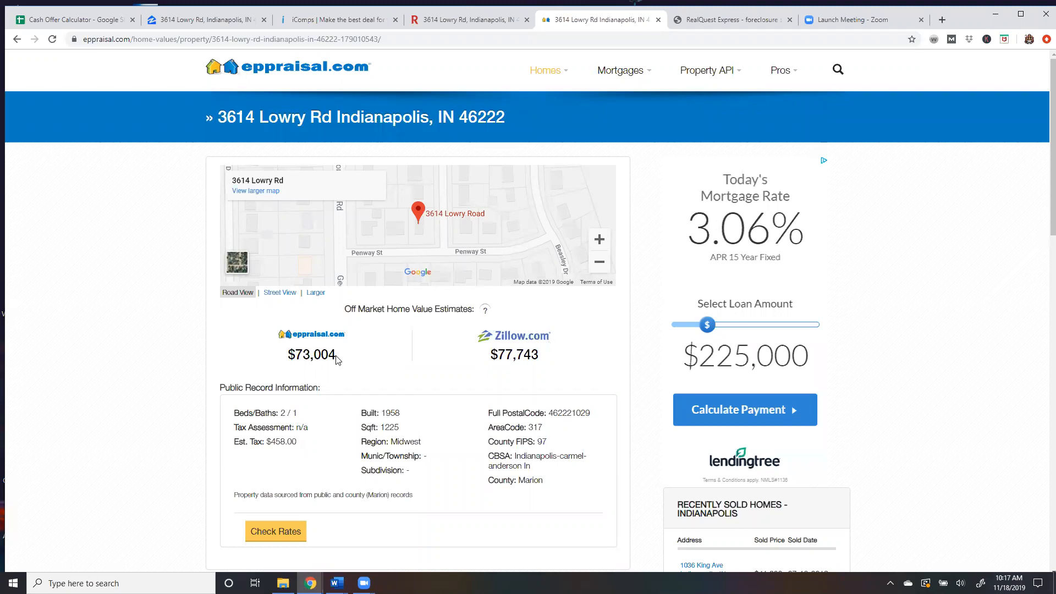
pyautogui.moveTo(333, 364); pyautogui.dragTo(296, 363)
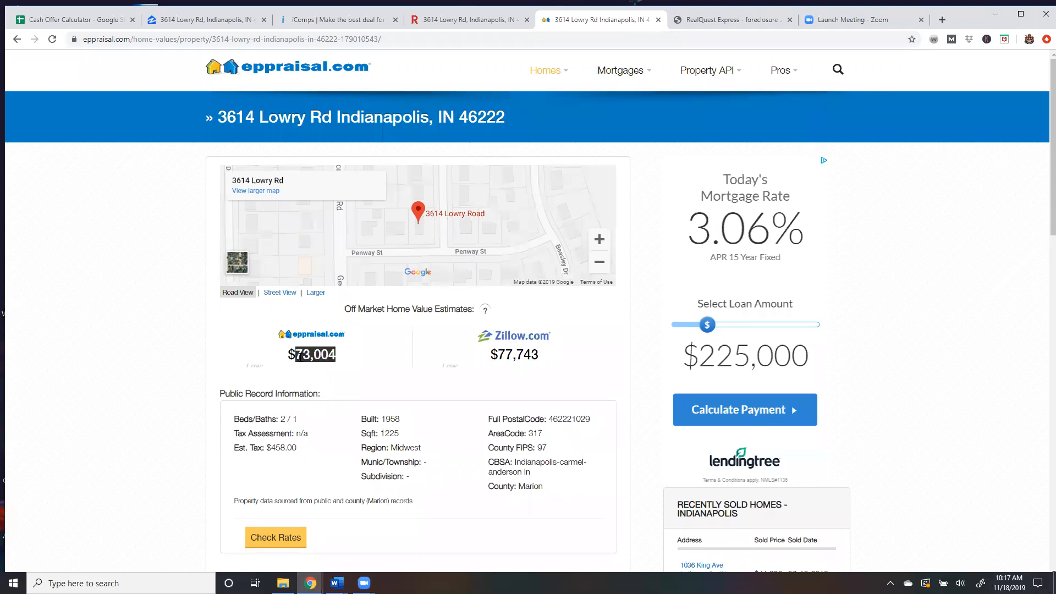
pyautogui.rightClick(306, 360)
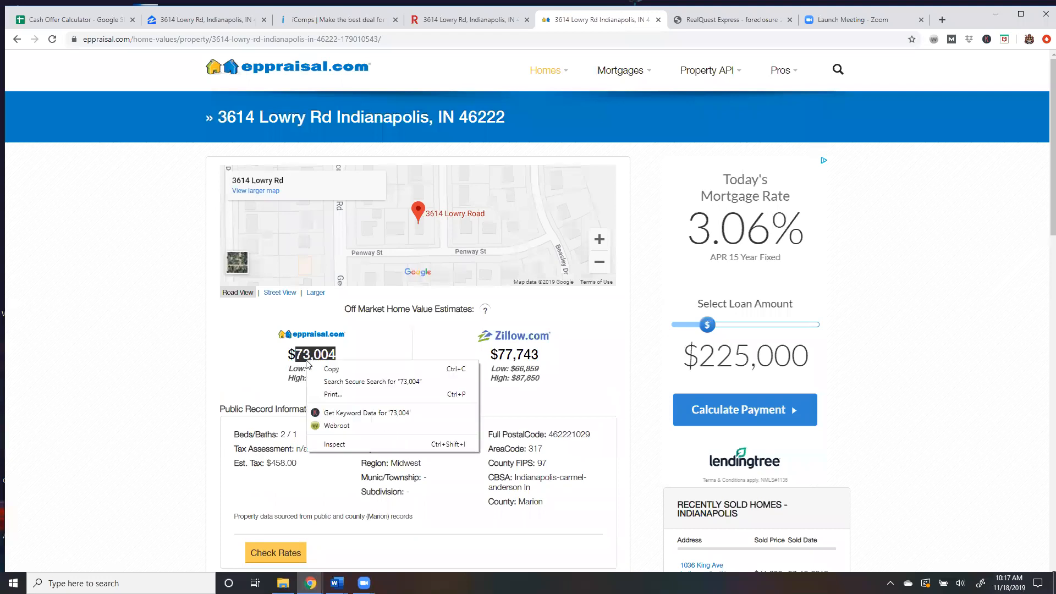
pyautogui.click(337, 370)
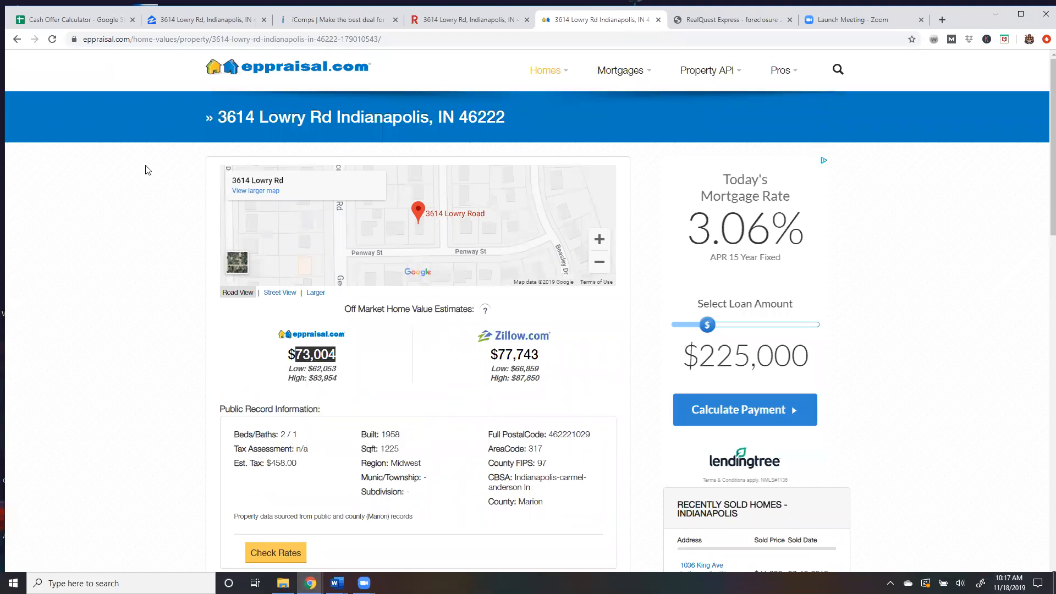
pyautogui.click(95, 22)
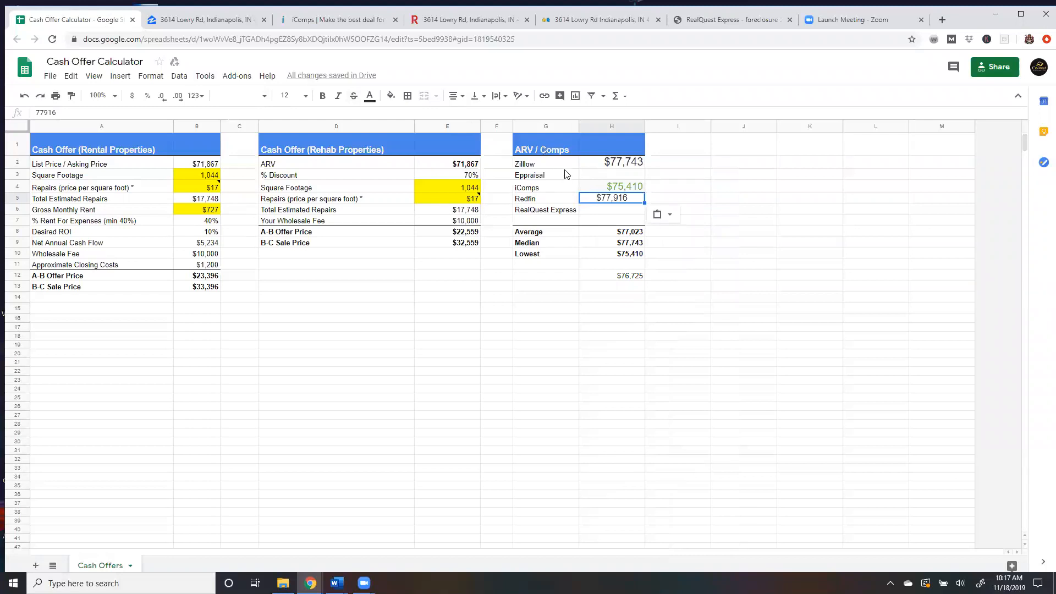
pyautogui.click(612, 175)
pyautogui.rightClick(612, 175)
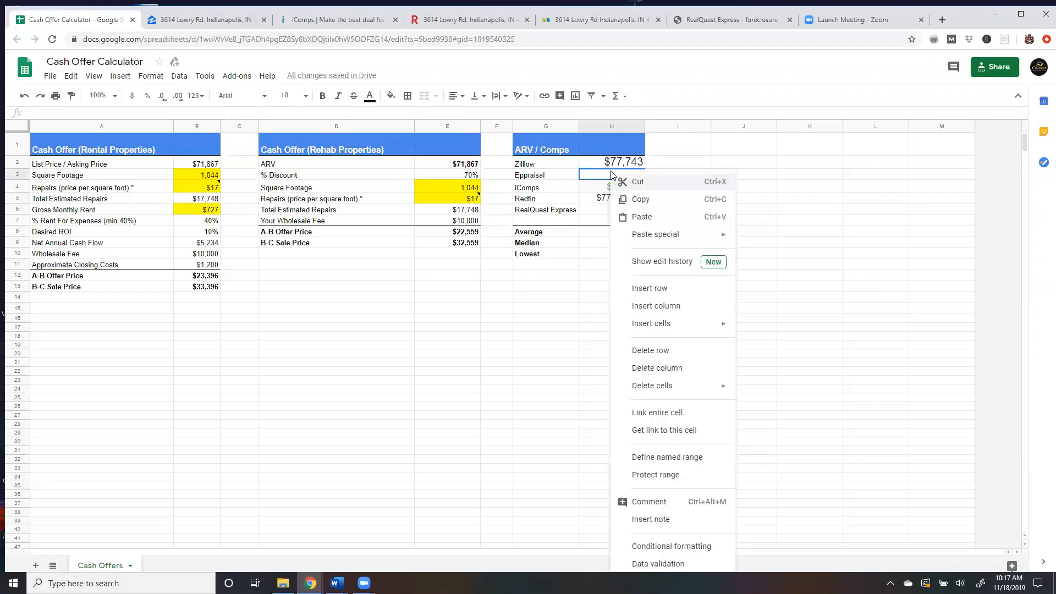
pyautogui.click(642, 217)
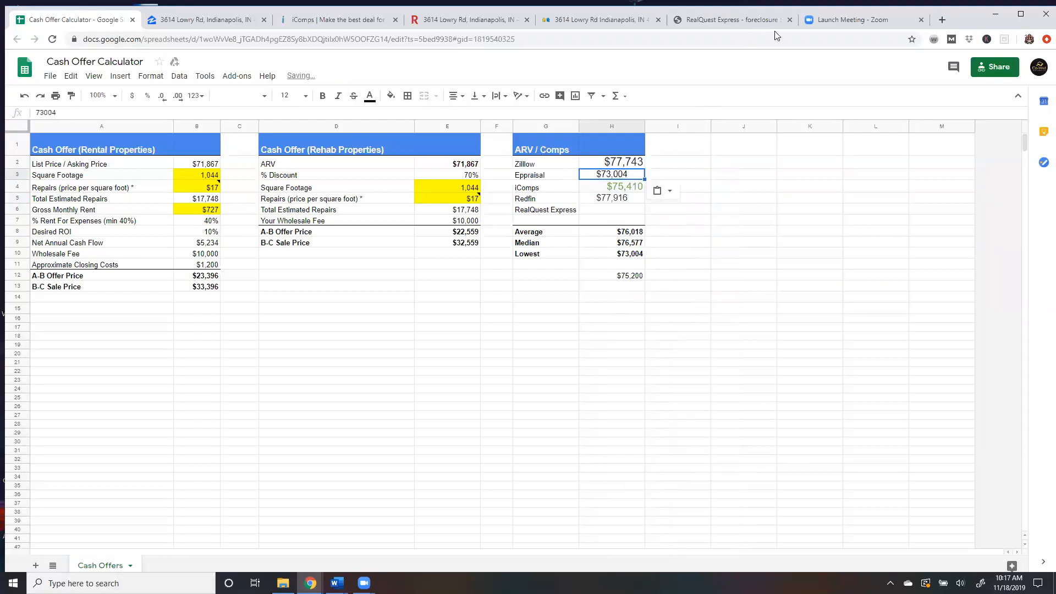
# Copy the RealQuest Express estimated value and paste it into the RealQuest Express row of the table.
pyautogui.click(743, 20)
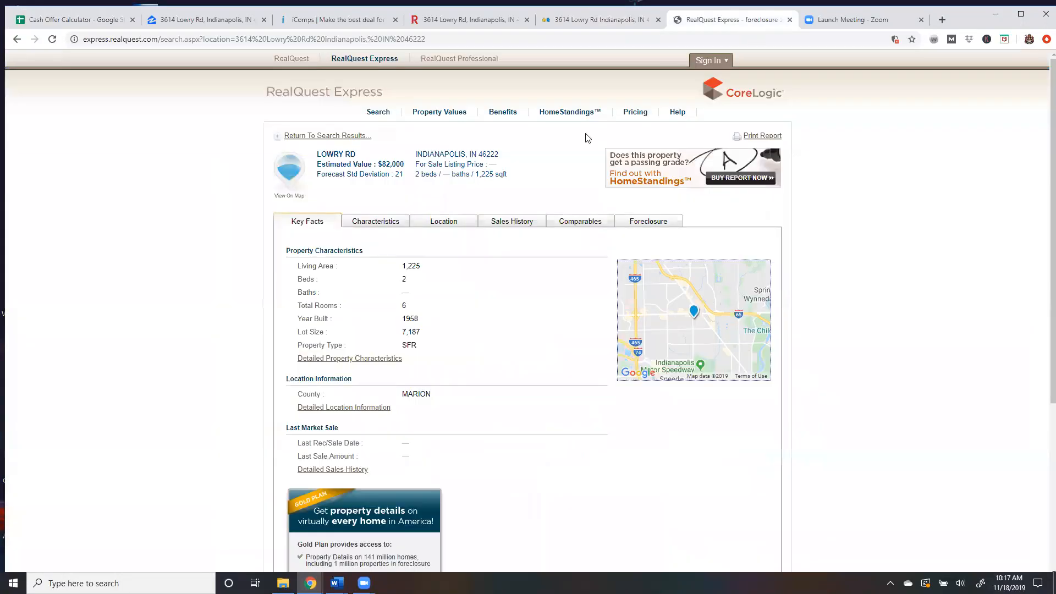
pyautogui.moveTo(405, 165); pyautogui.dragTo(383, 165)
pyautogui.rightClick(390, 165)
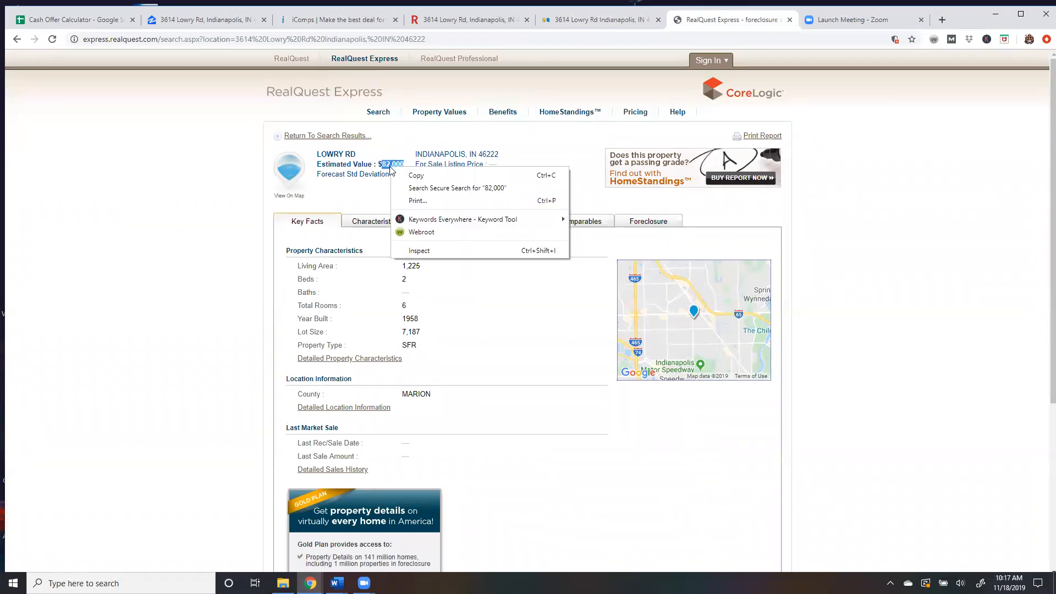
pyautogui.click(430, 173)
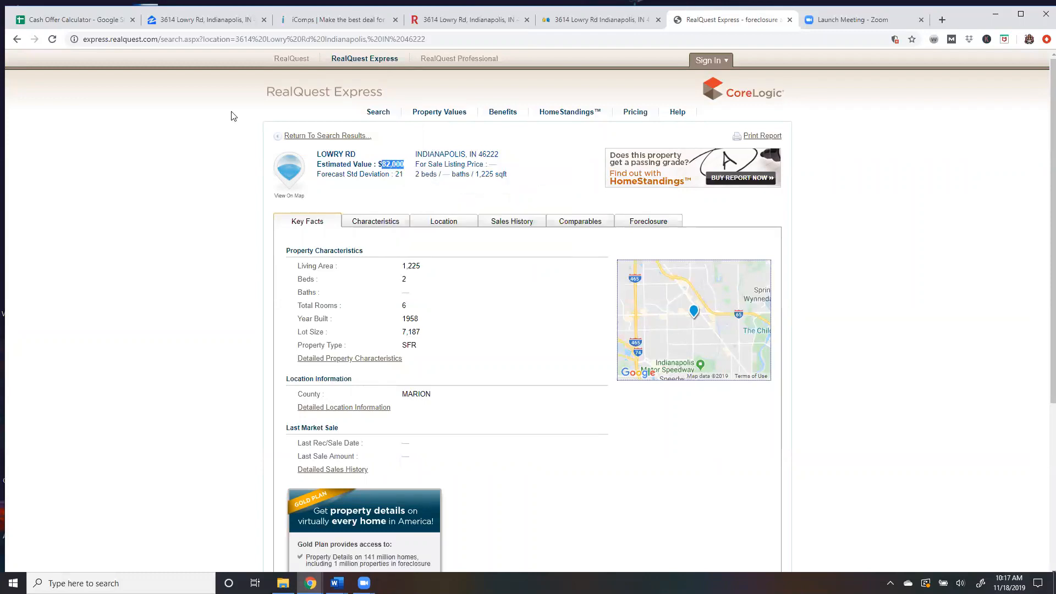
pyautogui.click(84, 22)
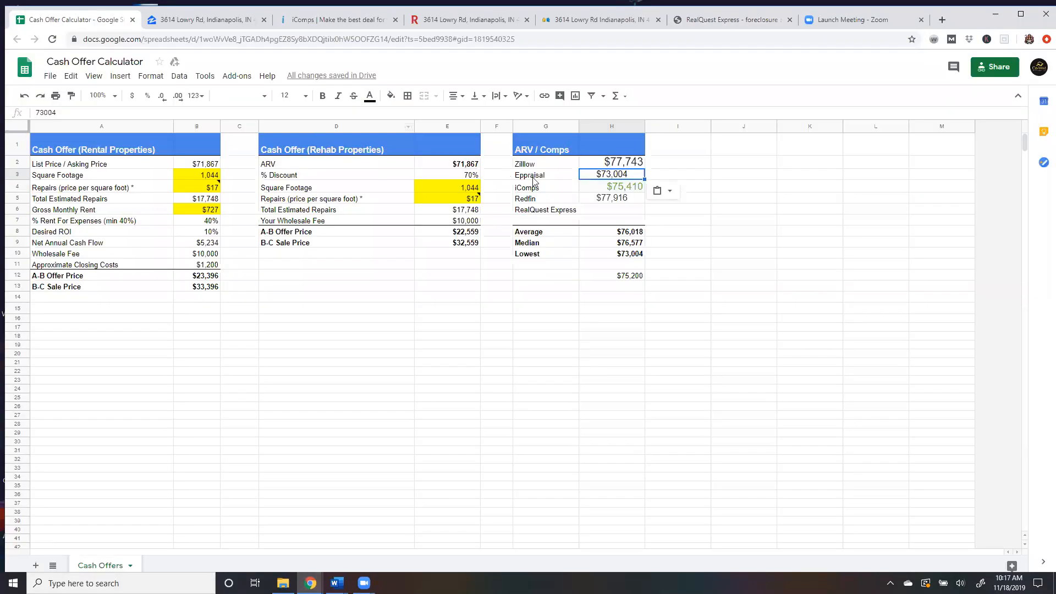
pyautogui.click(609, 208)
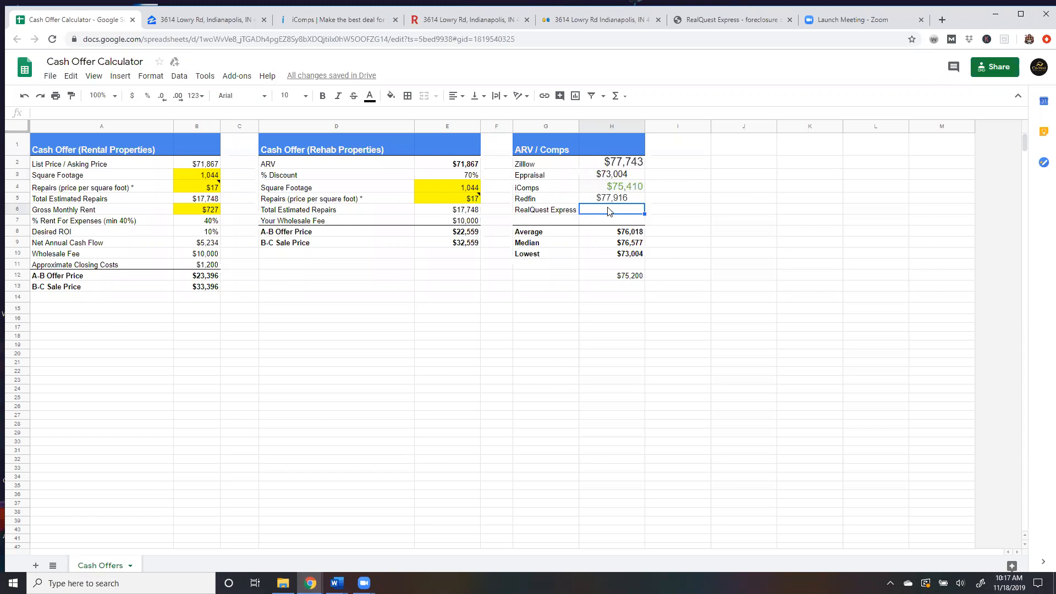
pyautogui.rightClick(609, 211)
pyautogui.click(621, 216)
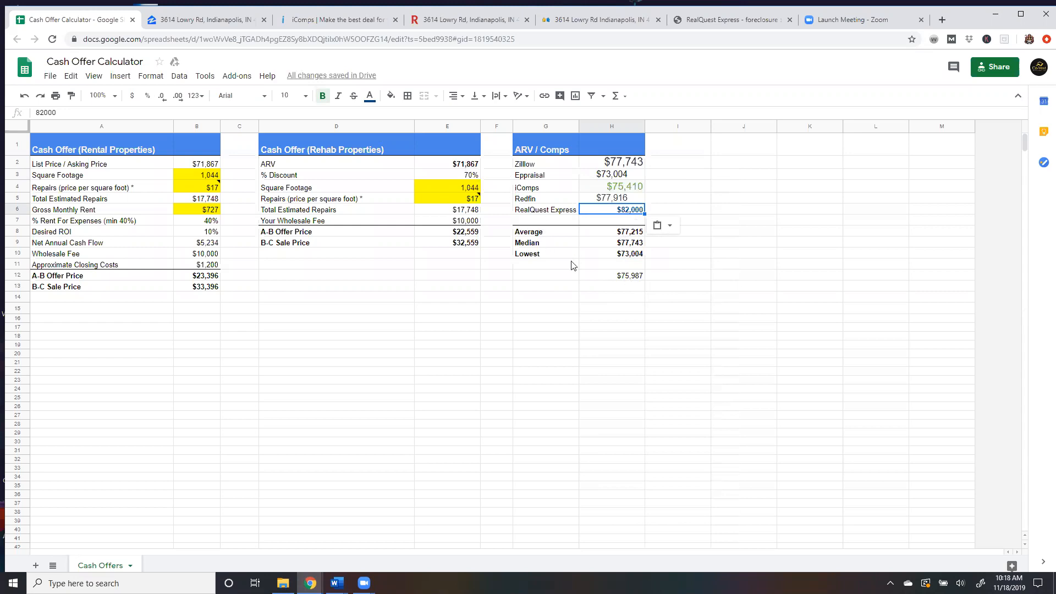
# Set the ARV in the rehab cash offer section to $75,867.
pyautogui.click(621, 279)
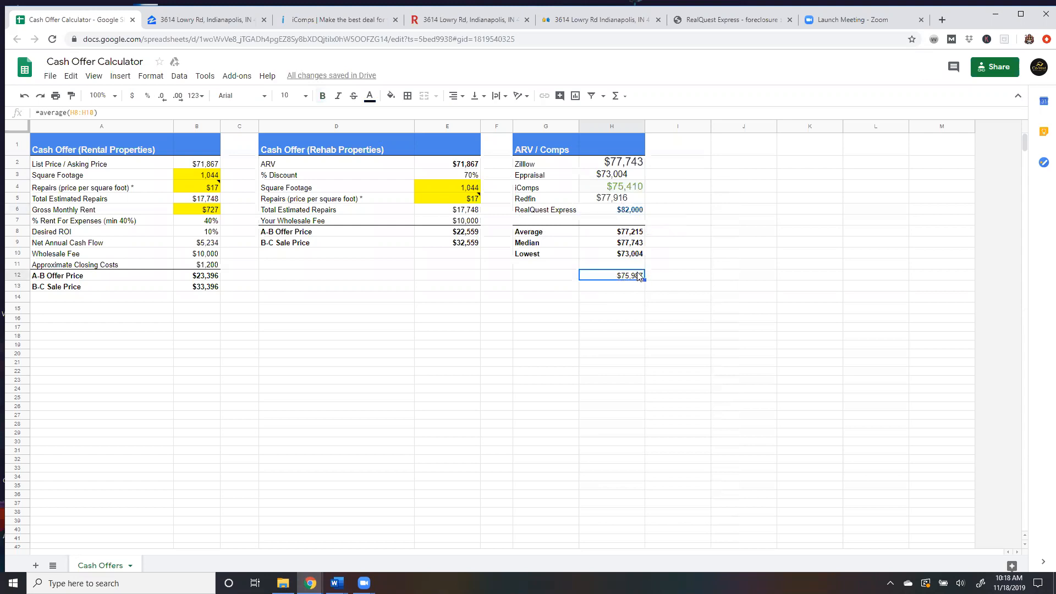
pyautogui.doubleClick(639, 276)
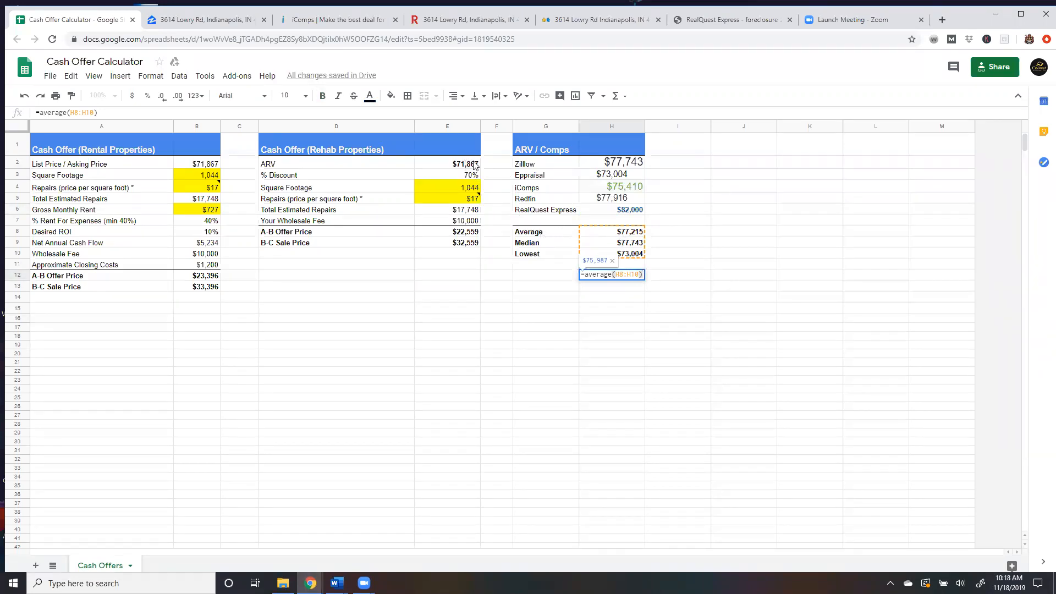
pyautogui.click(474, 165)
pyautogui.doubleClick(463, 161)
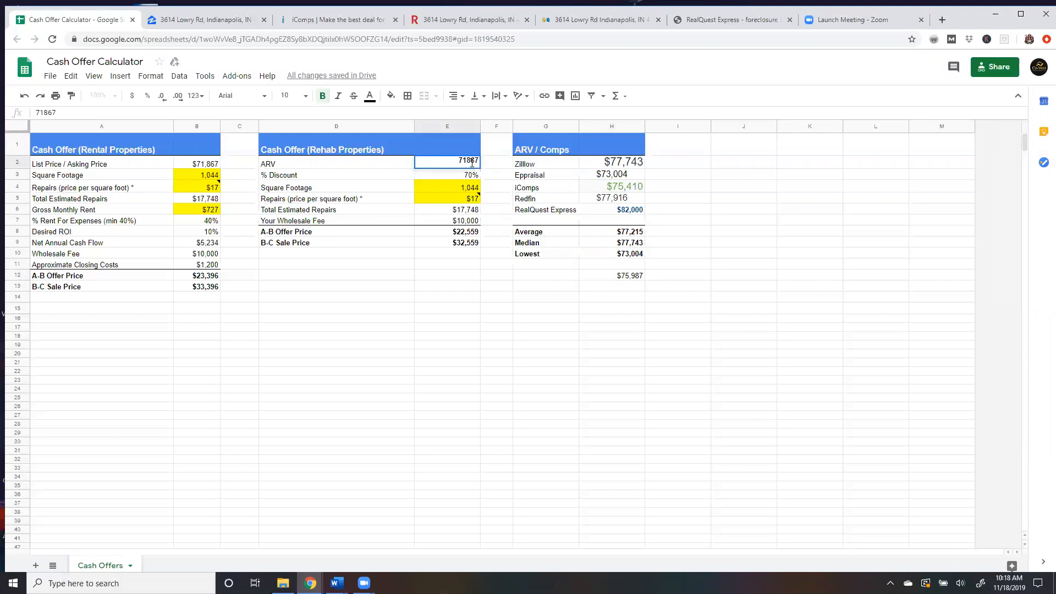
pyautogui.press('BackSpace')
pyautogui.write('5,')
pyautogui.click(473, 177)
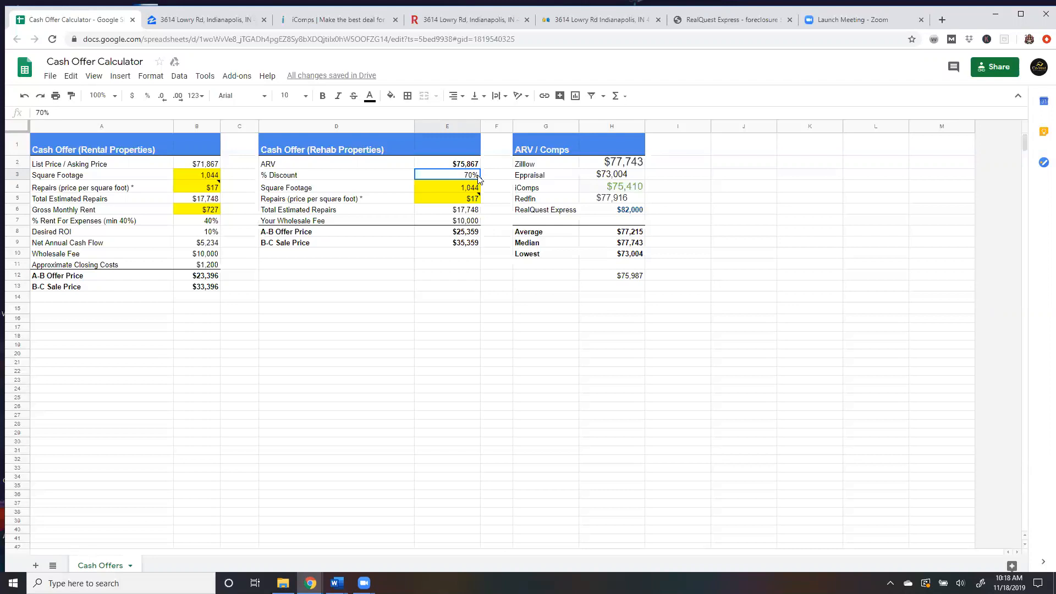
# Check the home's square footage on Zillow and set the rehab section's Square Footage to 1225.
pyautogui.click(494, 177)
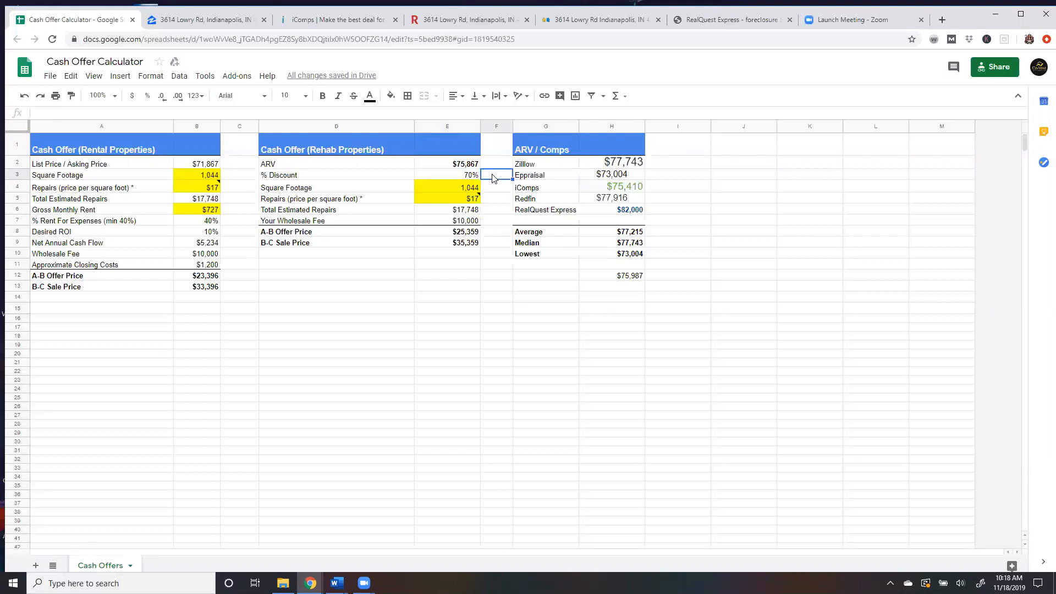
pyautogui.click(214, 20)
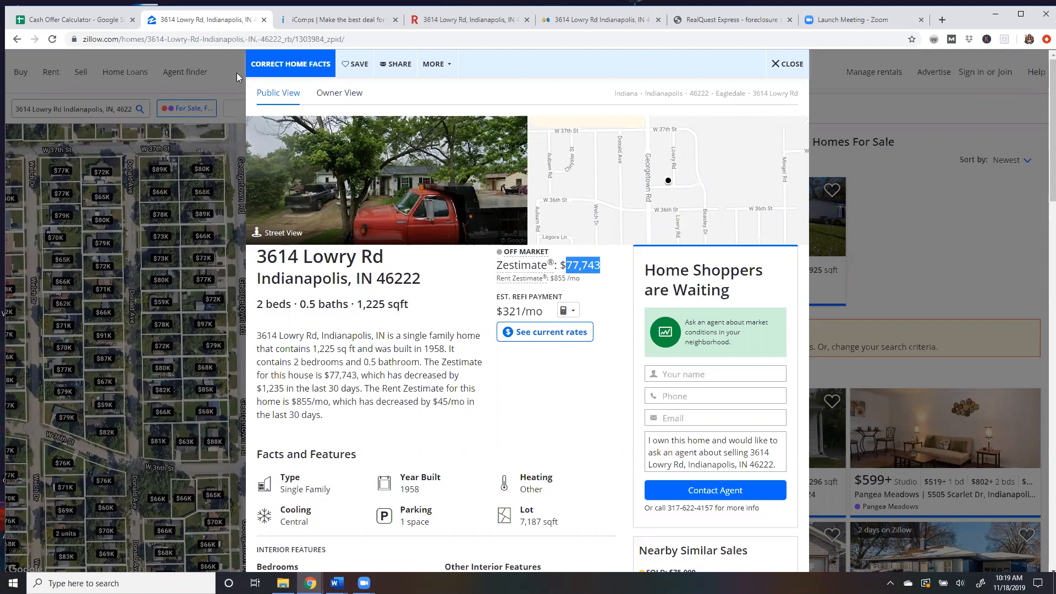
pyautogui.click(80, 20)
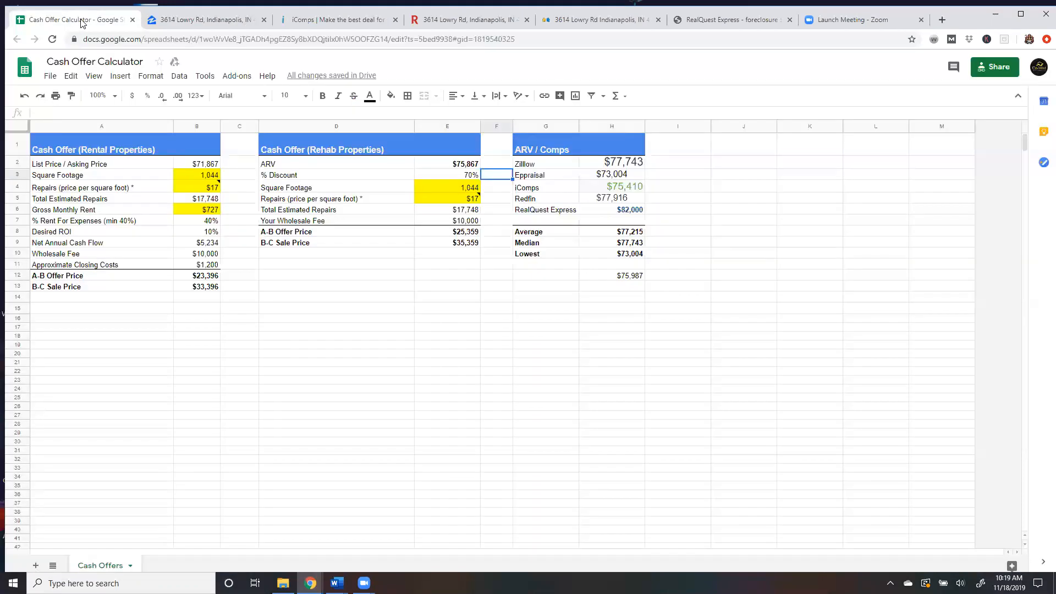
pyautogui.click(478, 188)
pyautogui.write('1225')
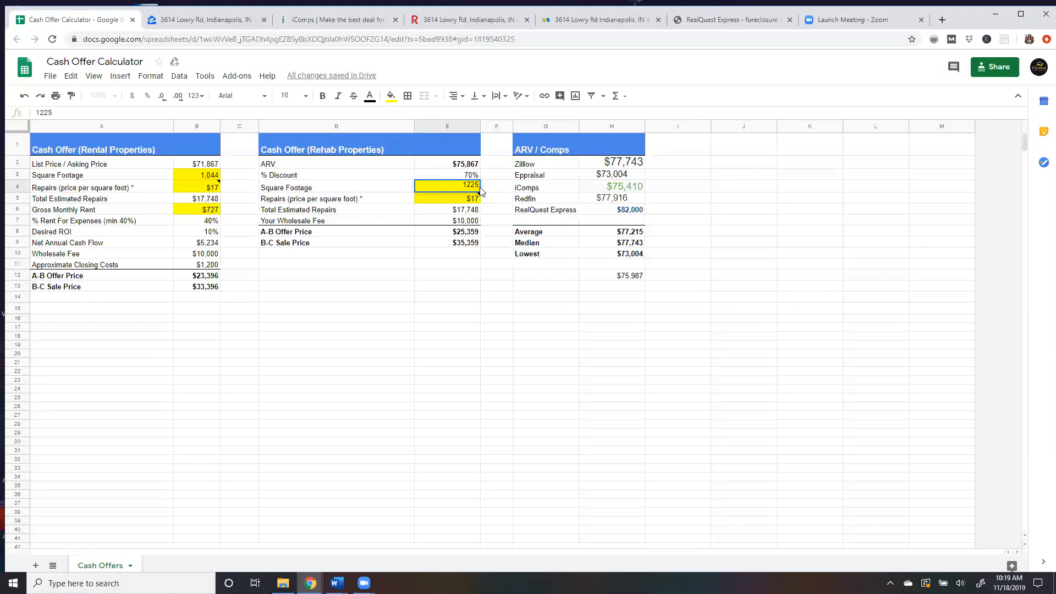
pyautogui.click(479, 199)
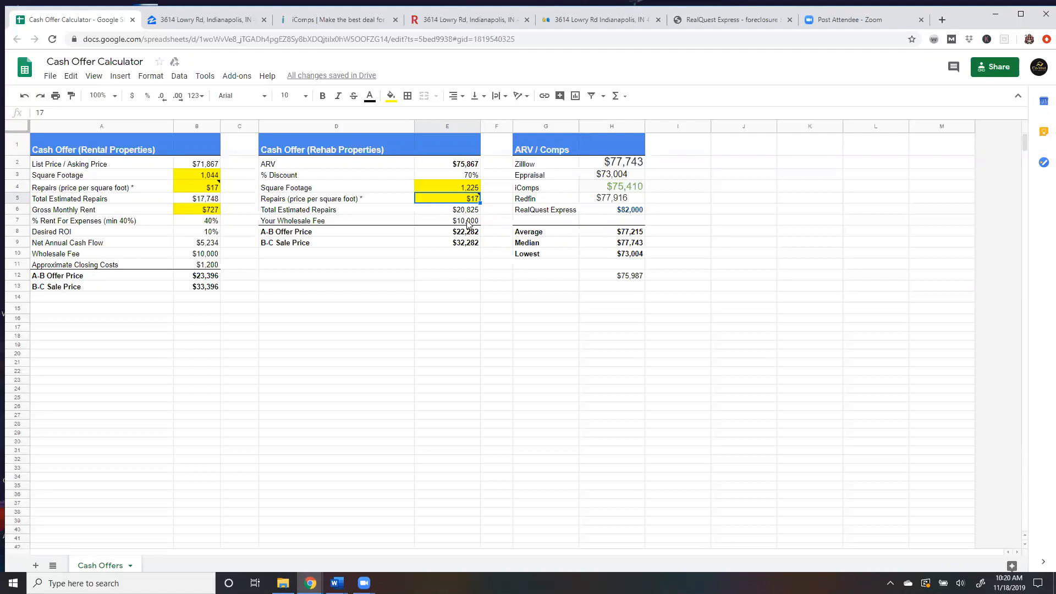
# Set the rental section's List / Asking Price to $75,867 to match the ARV.
pyautogui.click(465, 223)
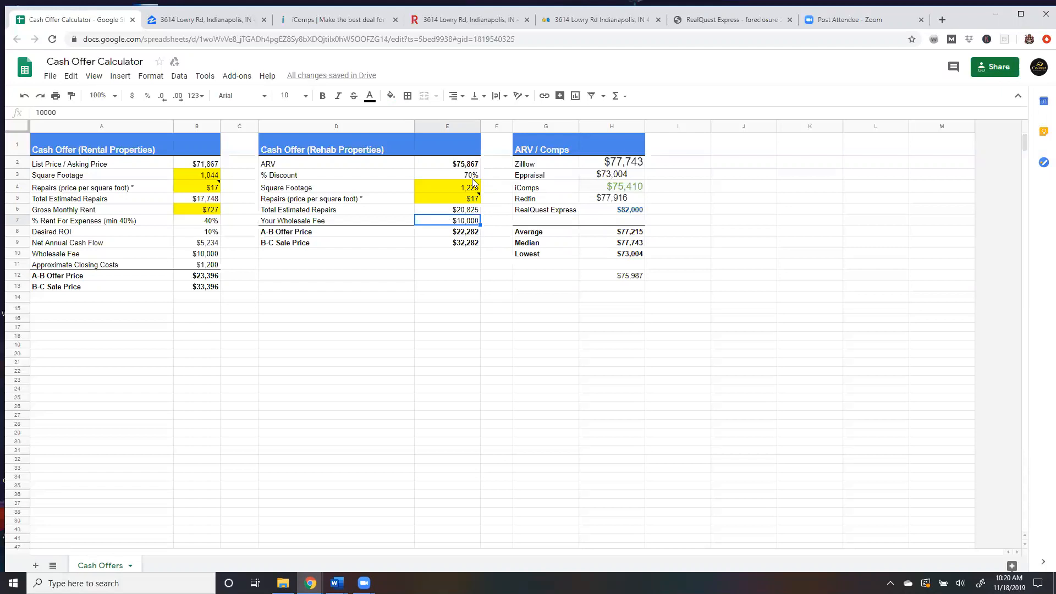
pyautogui.moveTo(469, 198)
pyautogui.click(215, 166)
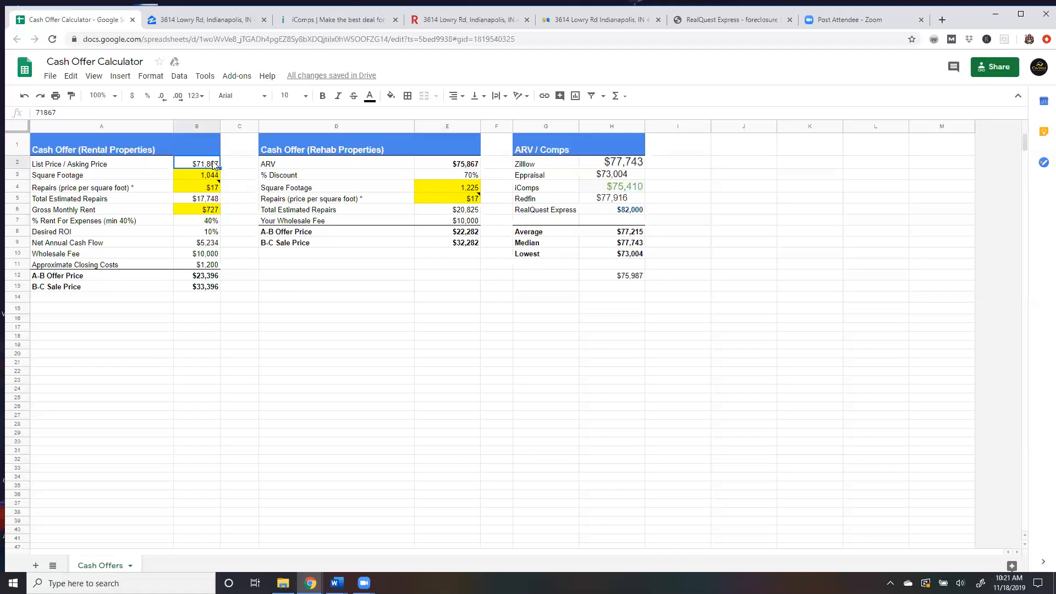
pyautogui.doubleClick(212, 161)
pyautogui.press('BackSpace')
pyautogui.write('5')
pyautogui.press('Return')
# Set the rental section's Square Footage to 1,225.
pyautogui.doubleClick(212, 175)
pyautogui.press('BackSpace')
pyautogui.press('BackSpace')
pyautogui.press('BackSpace')
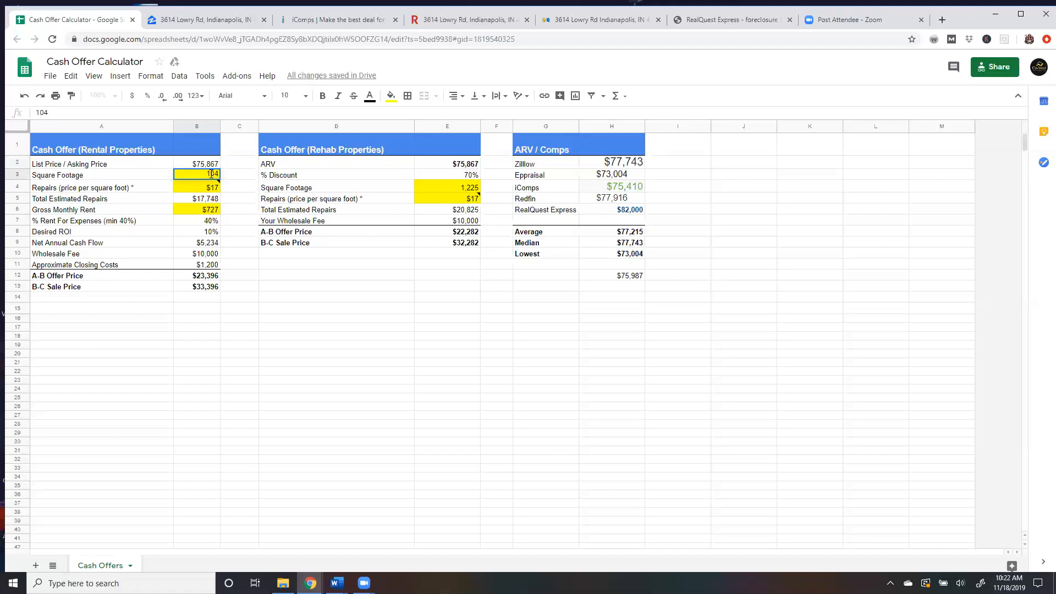
pyautogui.write('225')
pyautogui.press('Return')
pyautogui.moveTo(218, 190)
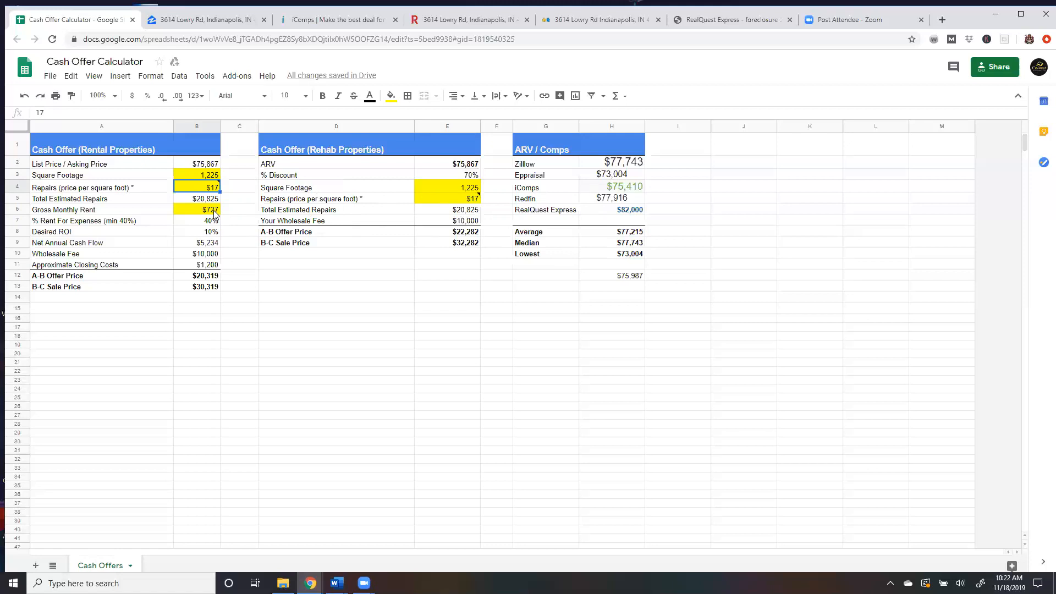
# Check the Rent Zestimate on Zillow and set the rental section's Gross Monthly Rent to $855.
pyautogui.click(201, 19)
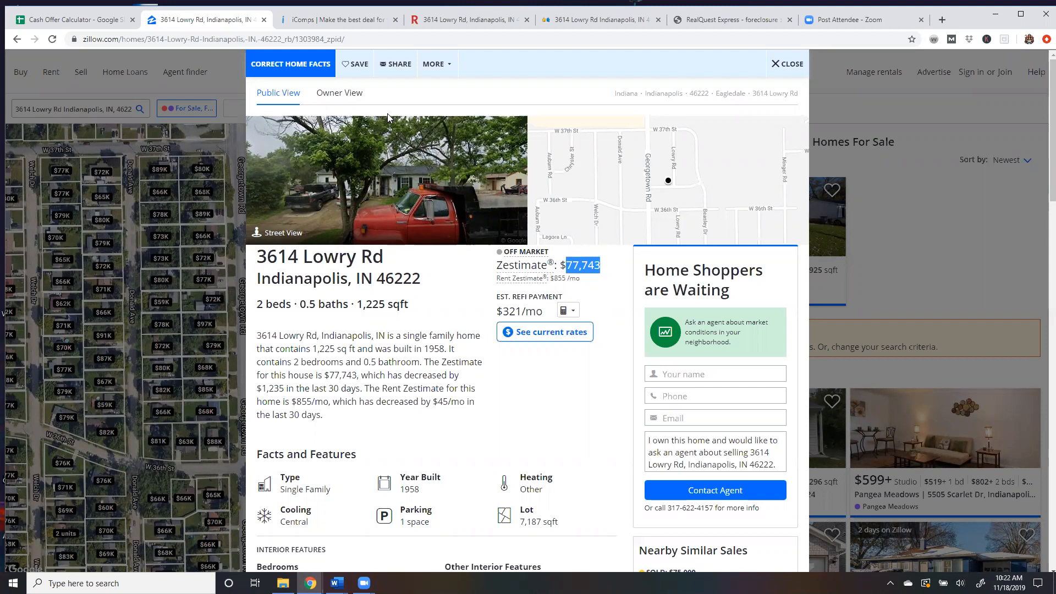
pyautogui.click(79, 20)
pyautogui.doubleClick(215, 211)
pyautogui.press('BackSpace')
pyautogui.press('BackSpace')
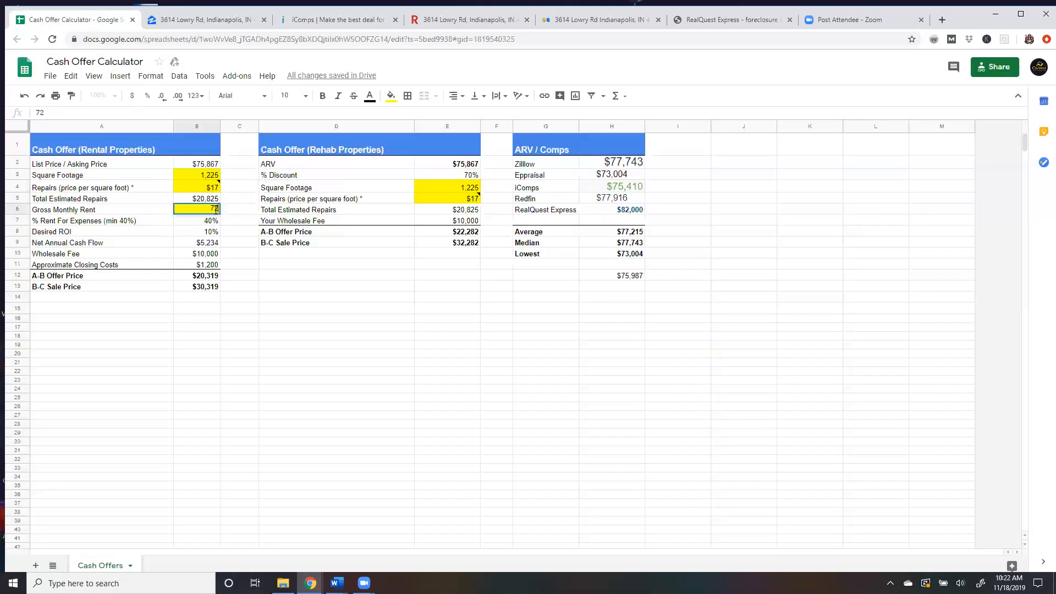
pyautogui.write('855')
pyautogui.press('Return')
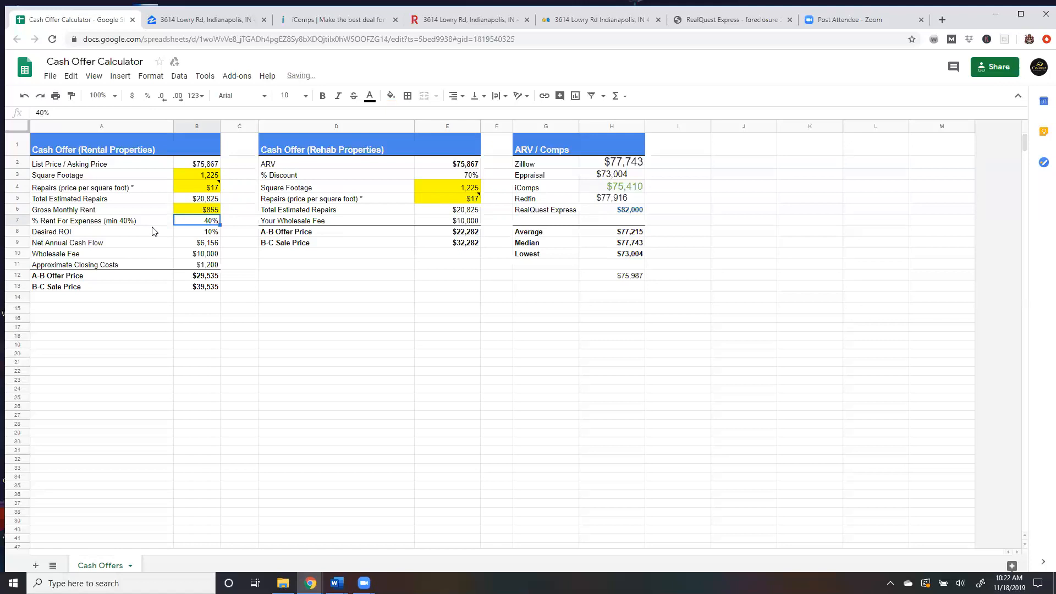